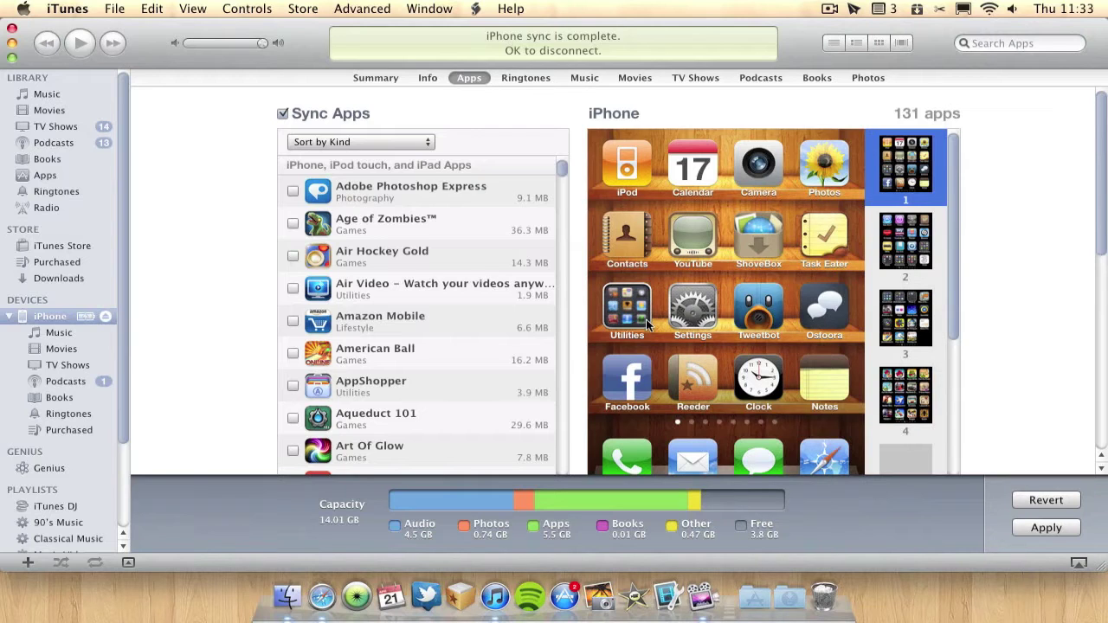
# Rearrange the first home screen by moving YouTube to the third row and shifting Task Eater, YouTube, Tweetbot and Utilities together as a group
pyautogui.moveTo(683, 234); pyautogui.dragTo(784, 333)
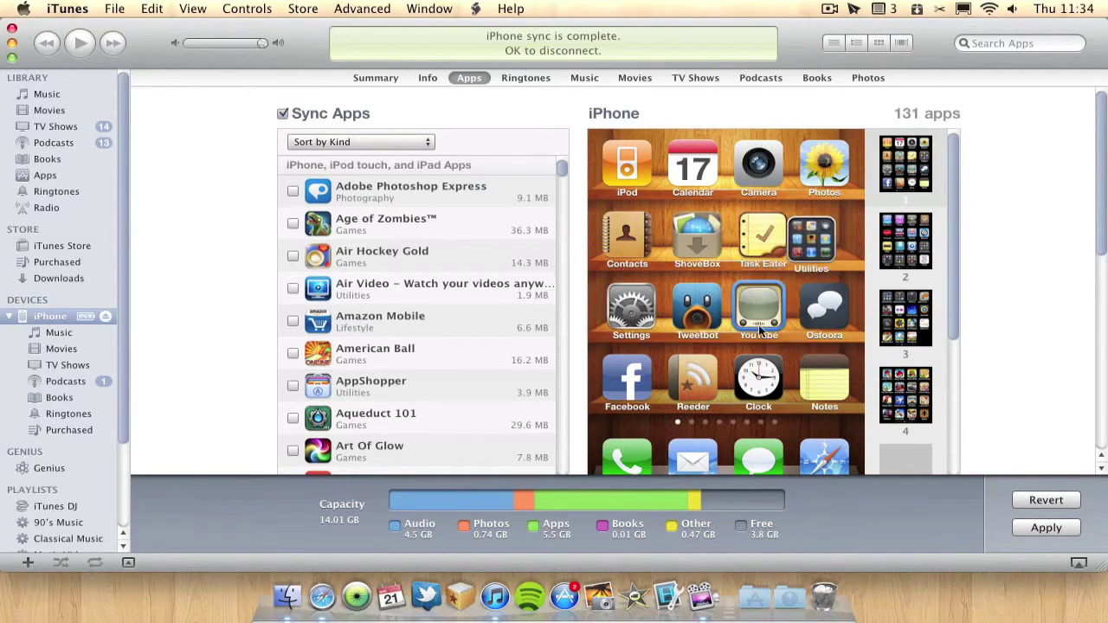
pyautogui.click(754, 246)
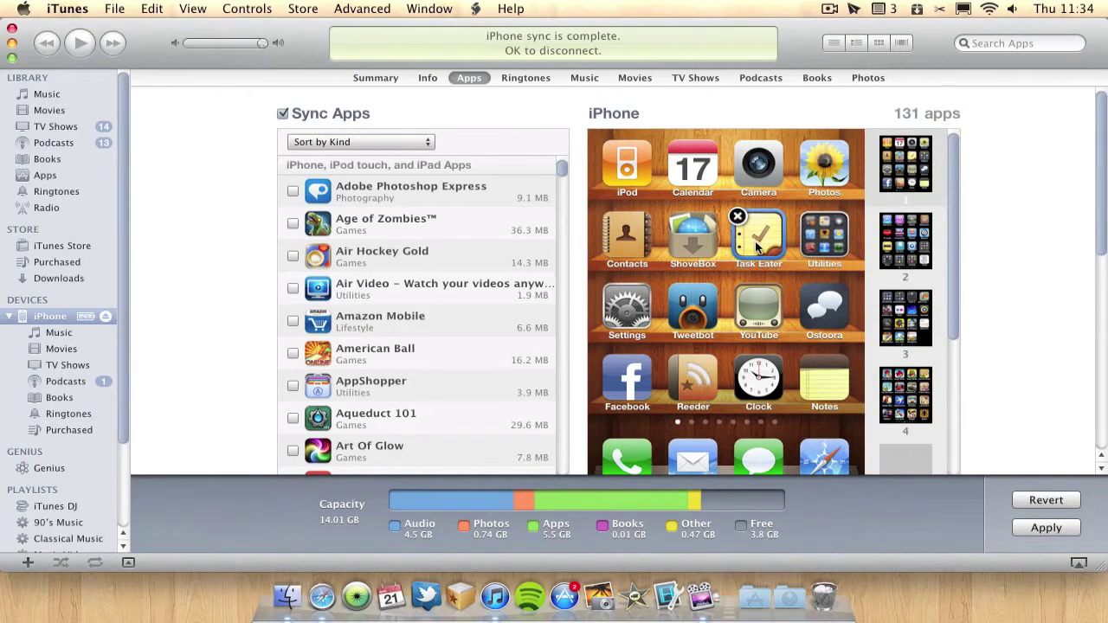
pyautogui.keyDown('super'); pyautogui.click(747, 306); pyautogui.keyUp('super')
pyautogui.keyDown('super'); pyautogui.click(706, 316); pyautogui.keyUp('super')
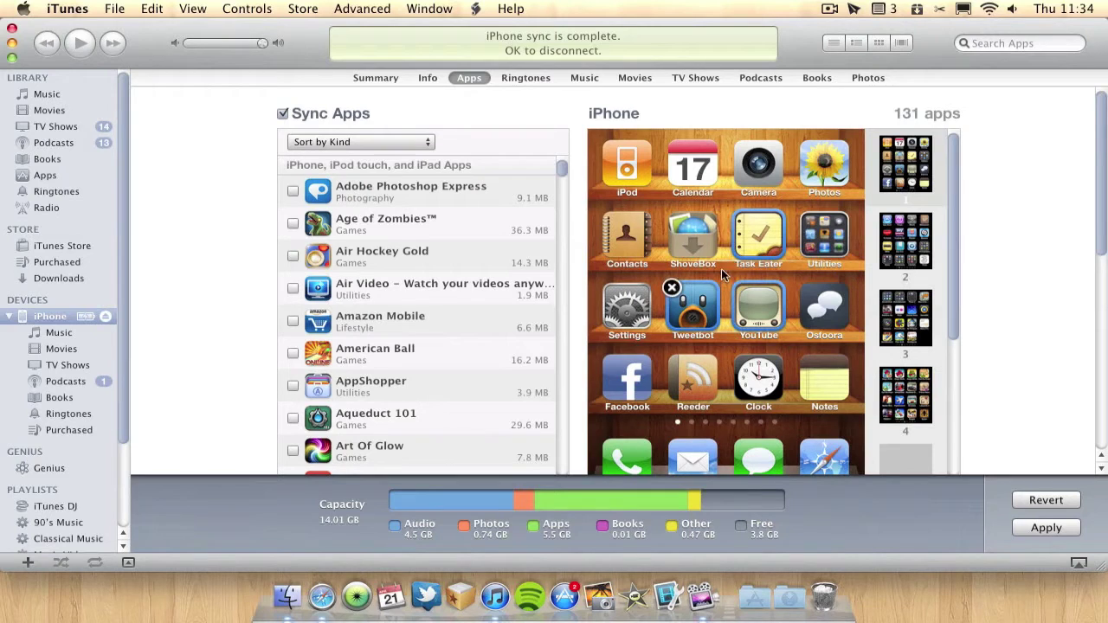
pyautogui.keyDown('super'); pyautogui.click(836, 237); pyautogui.keyUp('super')
pyautogui.moveTo(826, 242); pyautogui.dragTo(754, 234)
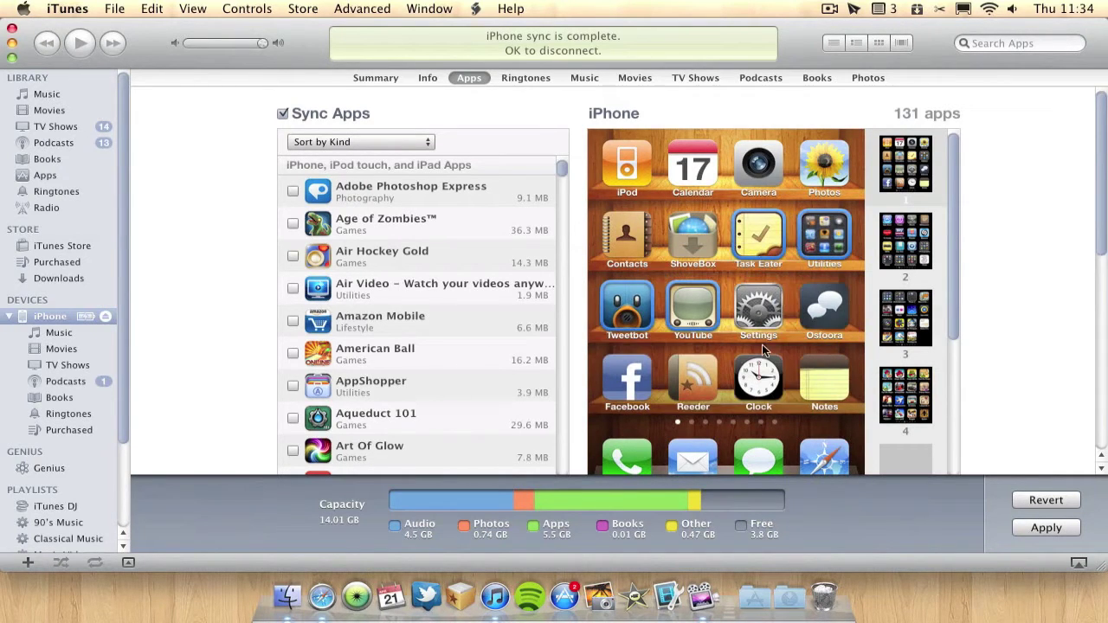
pyautogui.click(782, 343)
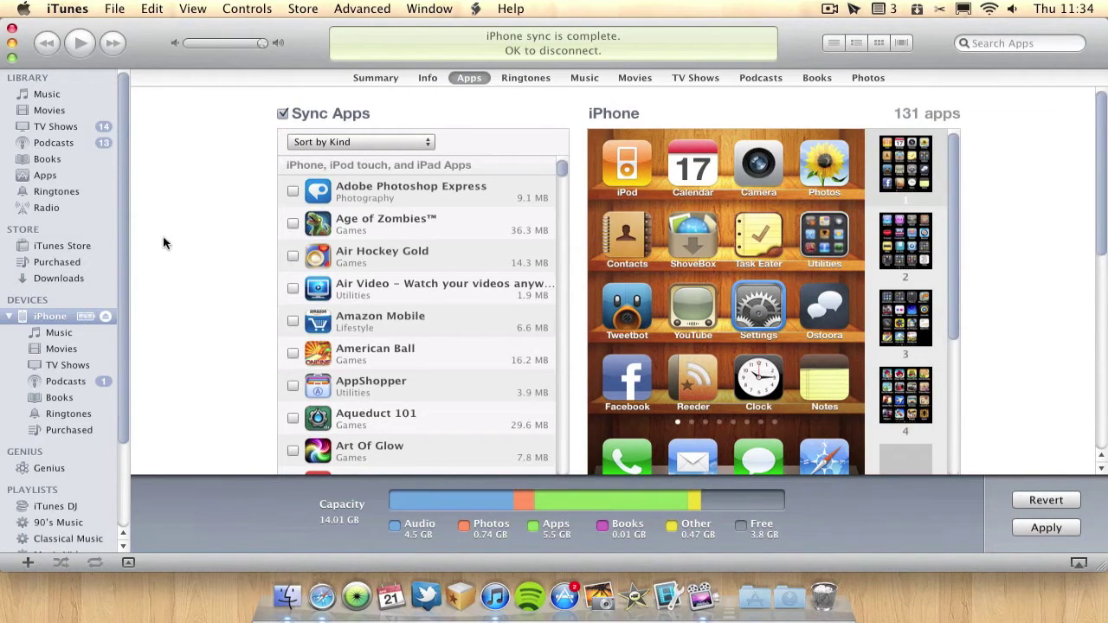
# Examine the option for automatically syncing new apps to the iPhone
pyautogui.scroll(-4, 226, 182)
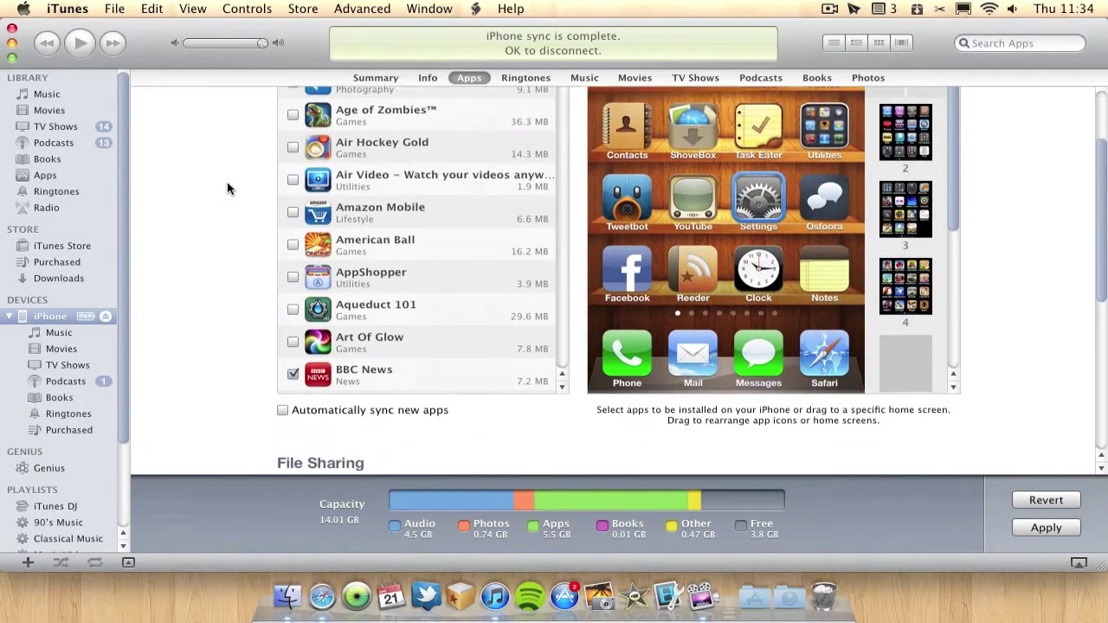
pyautogui.scroll(-1, 227, 182)
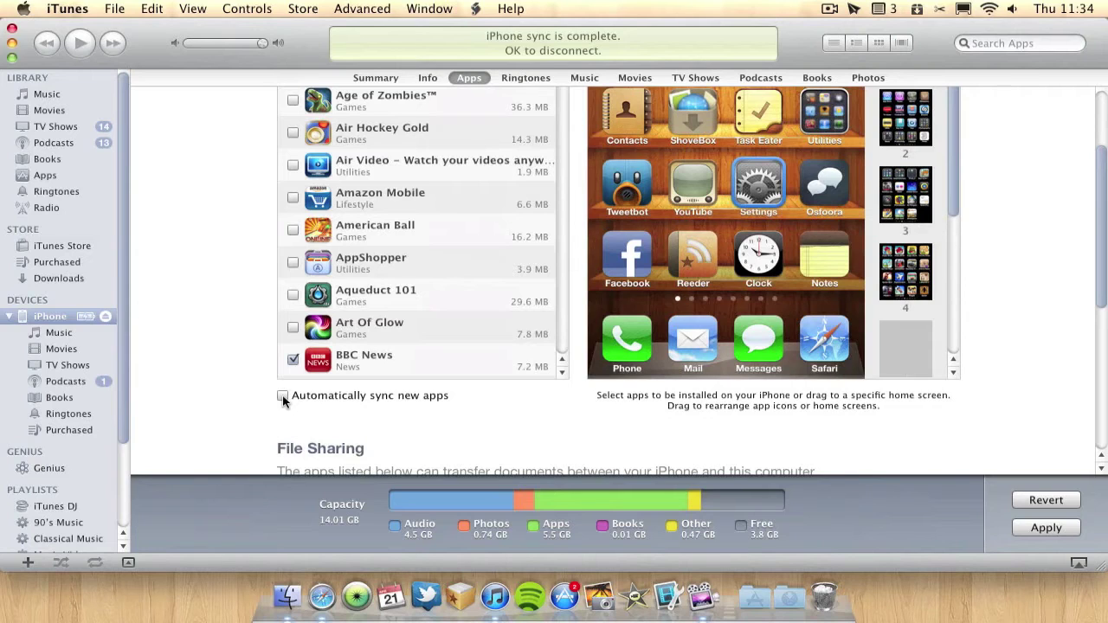
pyautogui.scroll(1, 283, 401)
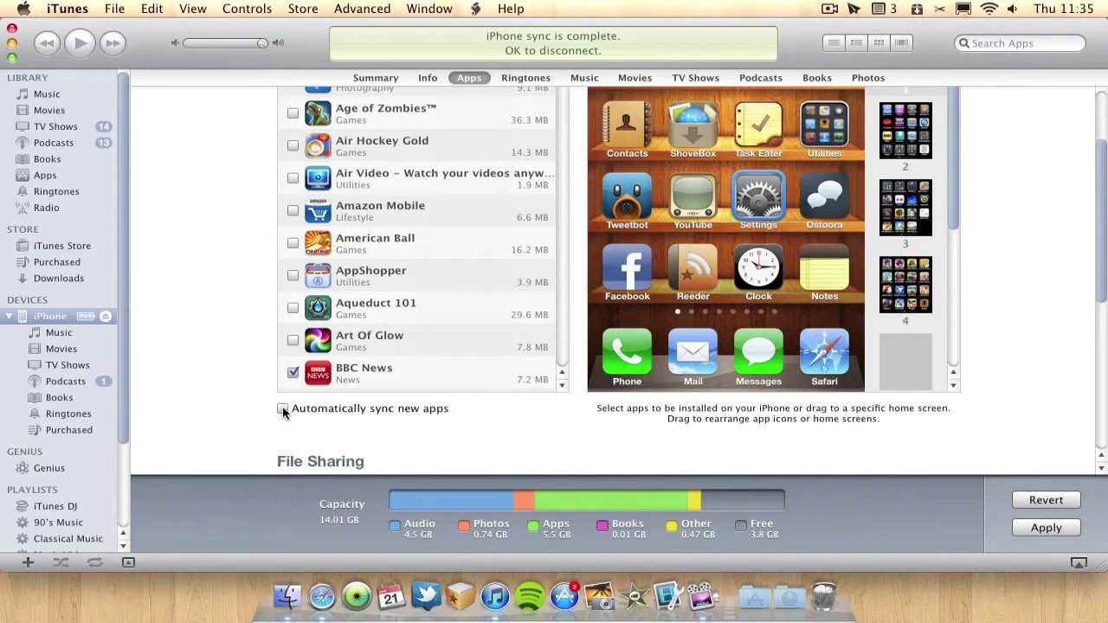
pyautogui.scroll(-1, 283, 412)
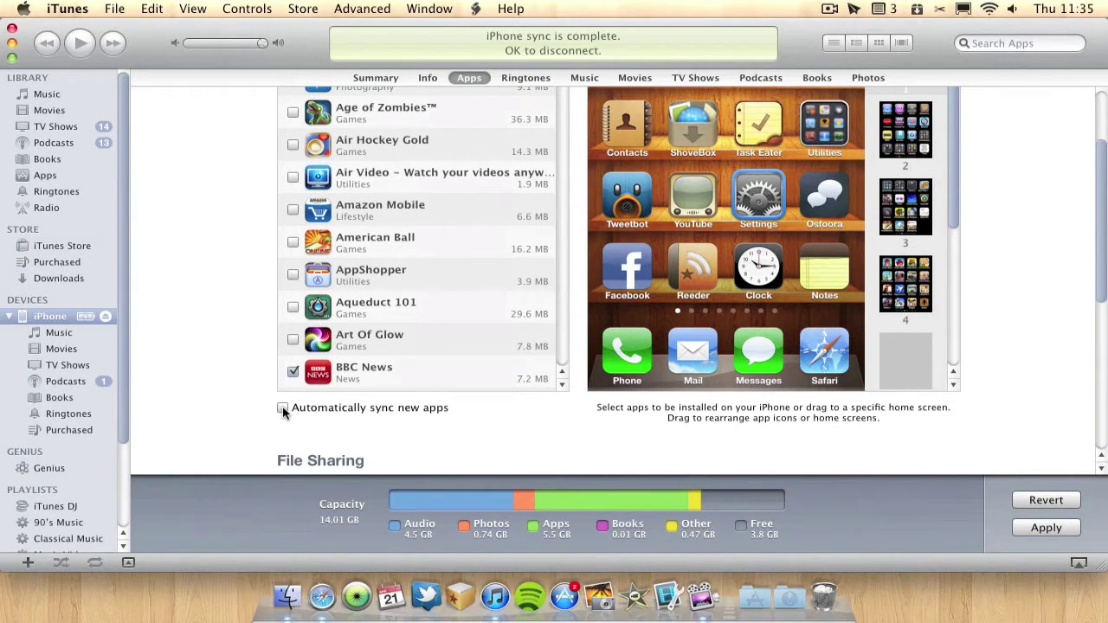
pyautogui.scroll(5, 217, 314)
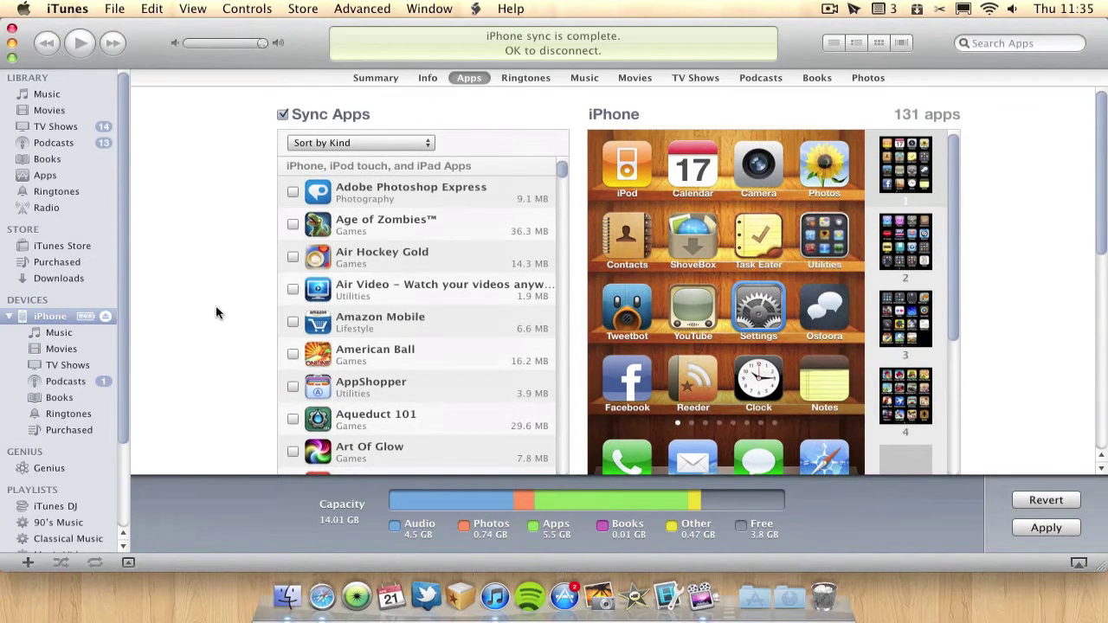
# Sort the iPhone's app sync list by size and look through the largest apps
pyautogui.click(376, 144)
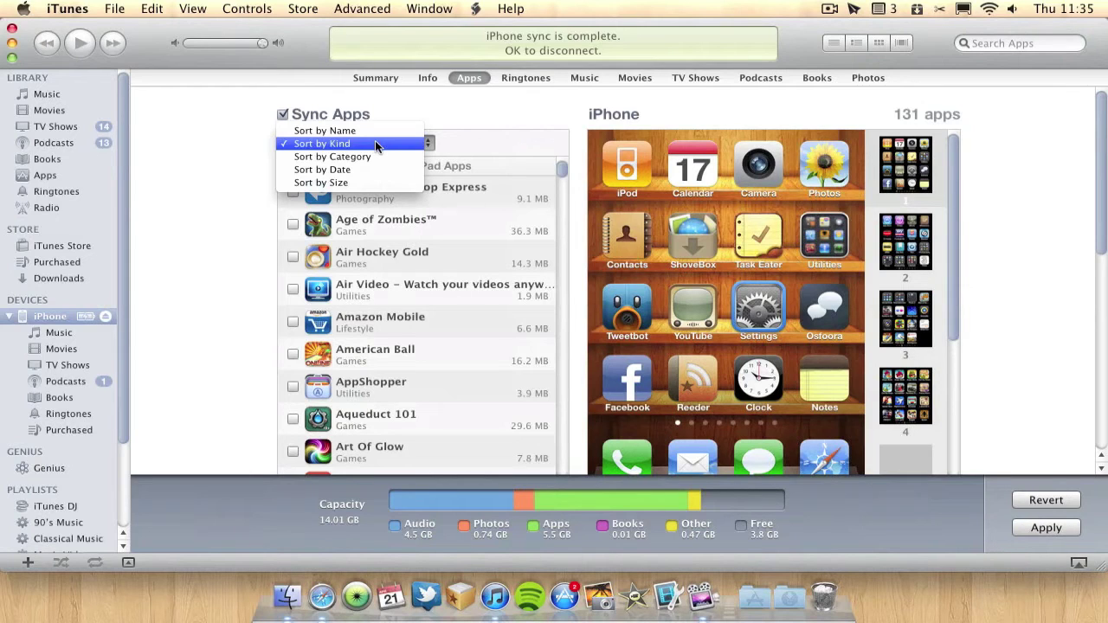
pyautogui.click(342, 182)
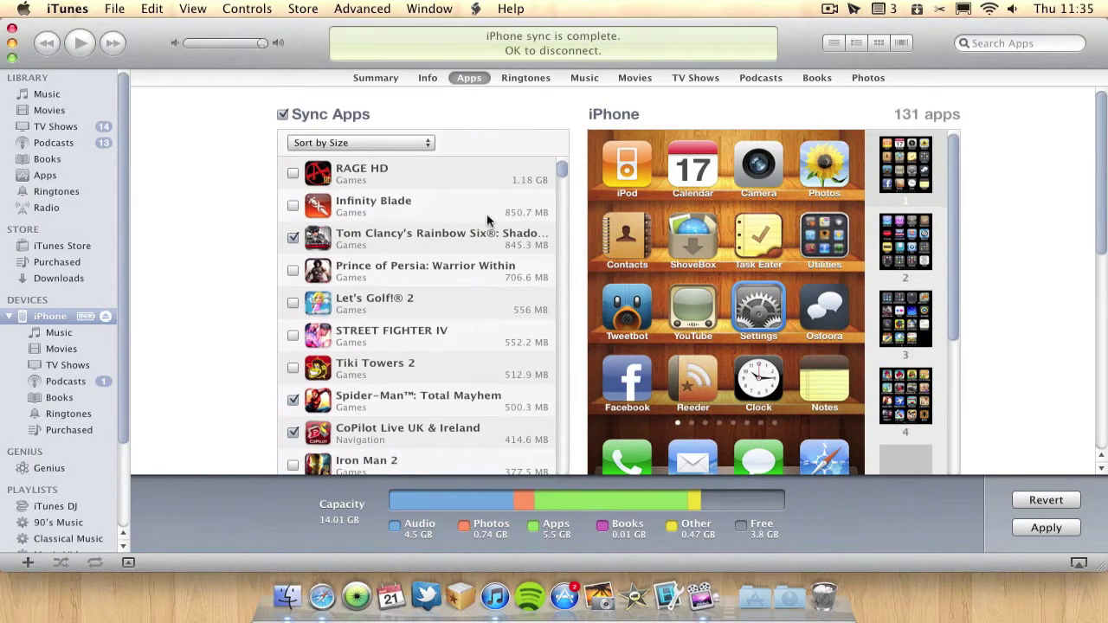
pyautogui.scroll(-3, 467, 361)
pyautogui.scroll(3, 462, 356)
# Exclude Tom Clancy's Rainbow Six from the iPhone's synced apps and include it again to compare the storage use
pyautogui.click(289, 242)
pyautogui.click(291, 241)
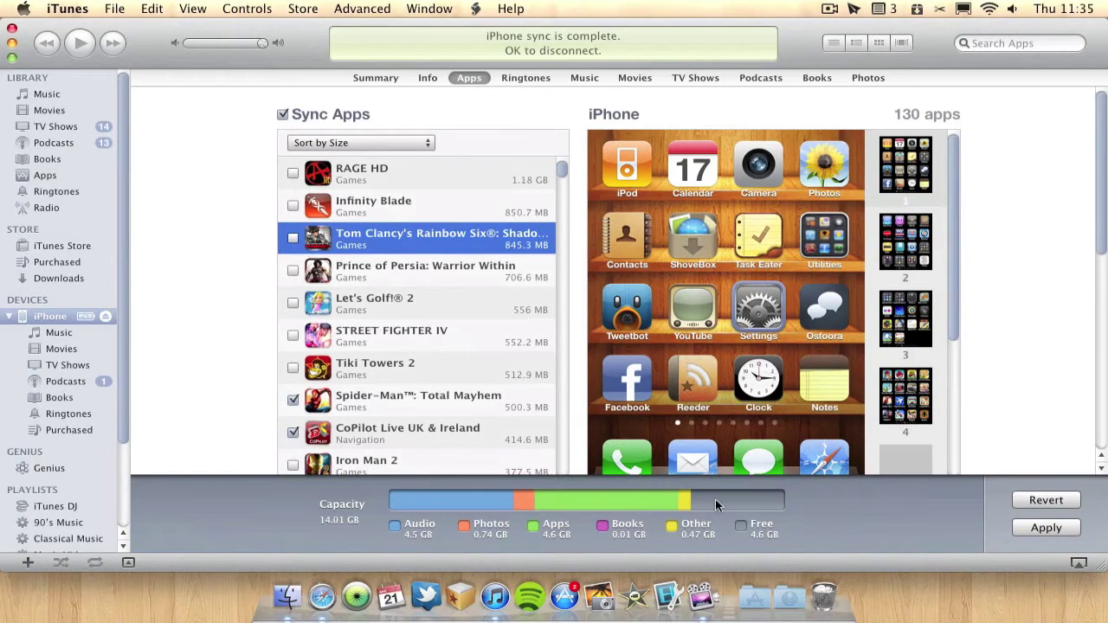
pyautogui.click(292, 241)
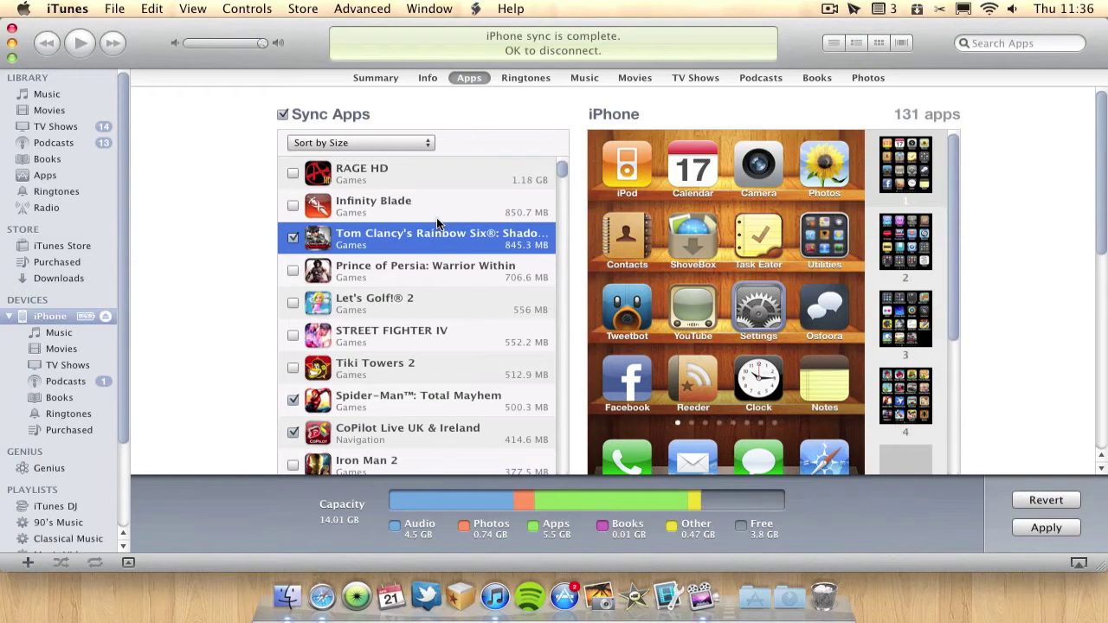
# Switch to the apps library without applying the pending iPhone changes, and select Facemakr – Avatar Creator Pro
pyautogui.click(48, 176)
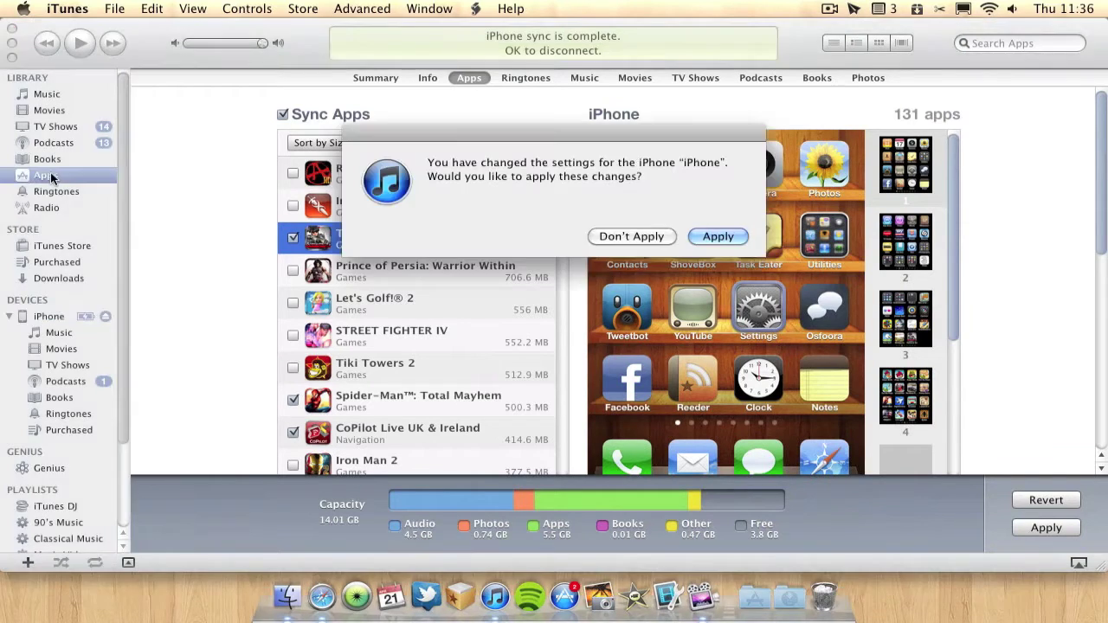
pyautogui.click(664, 235)
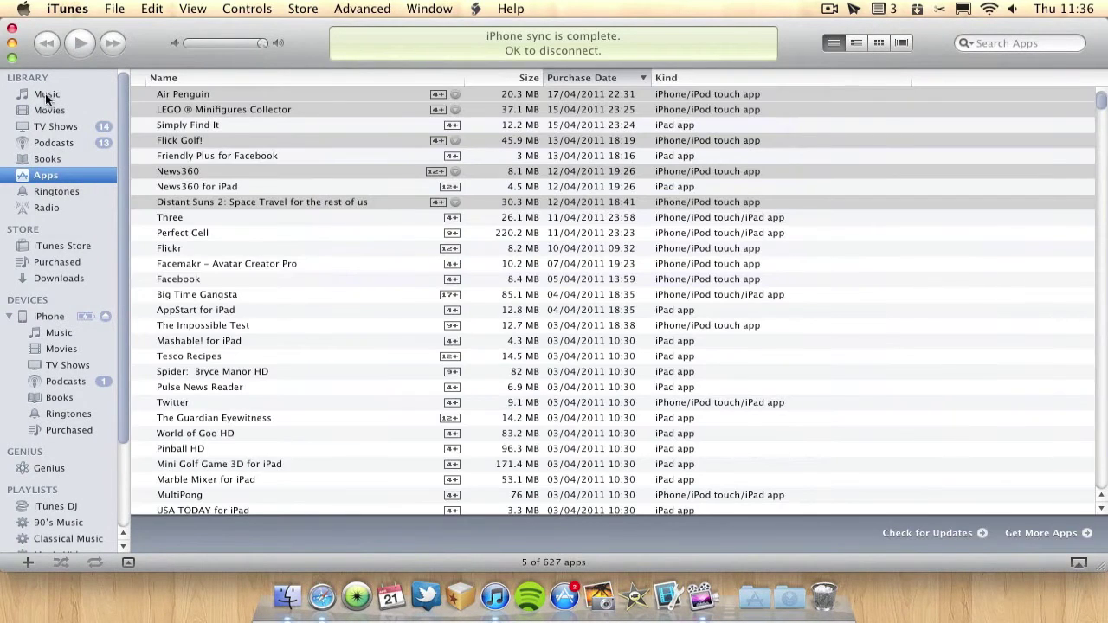
pyautogui.click(705, 263)
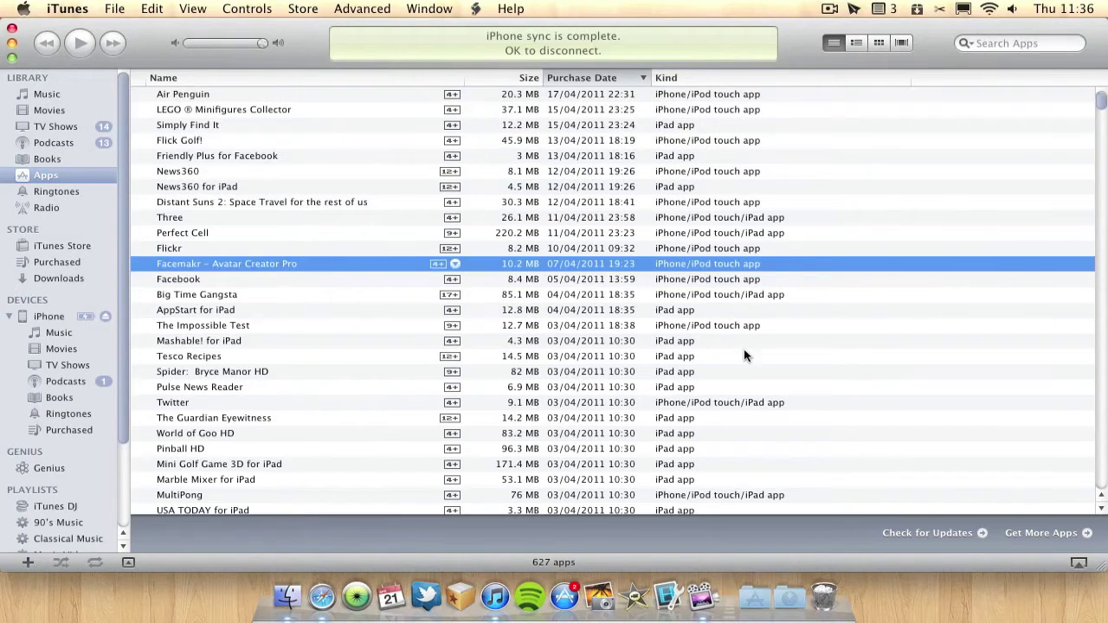
# Compare the grid and album list views of the apps library, return to the plain list and check its available columns
pyautogui.click(857, 42)
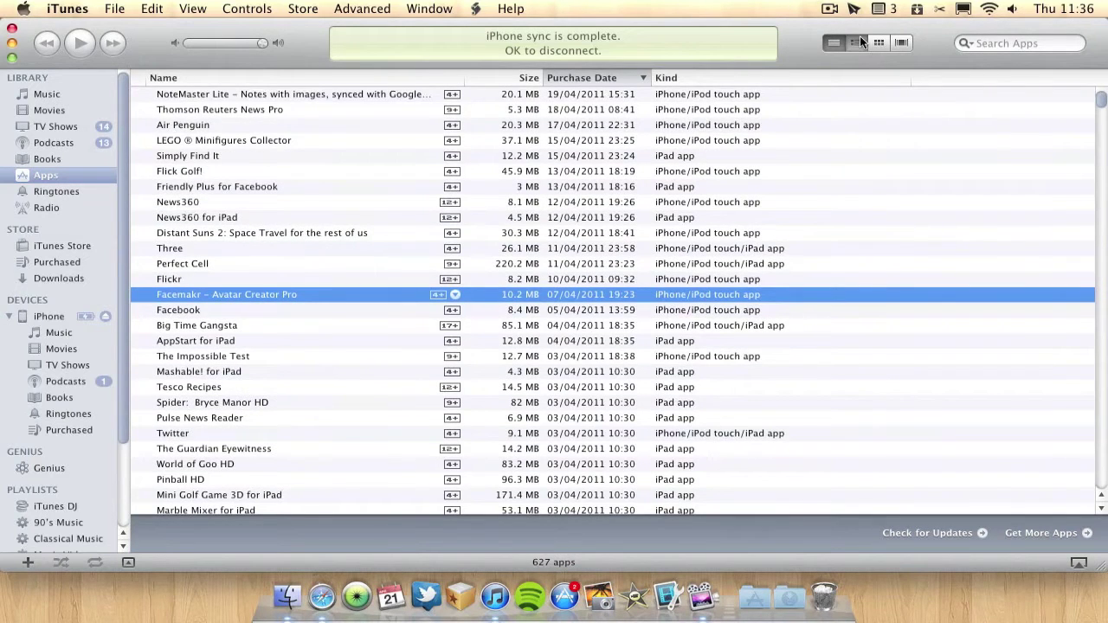
pyautogui.click(877, 44)
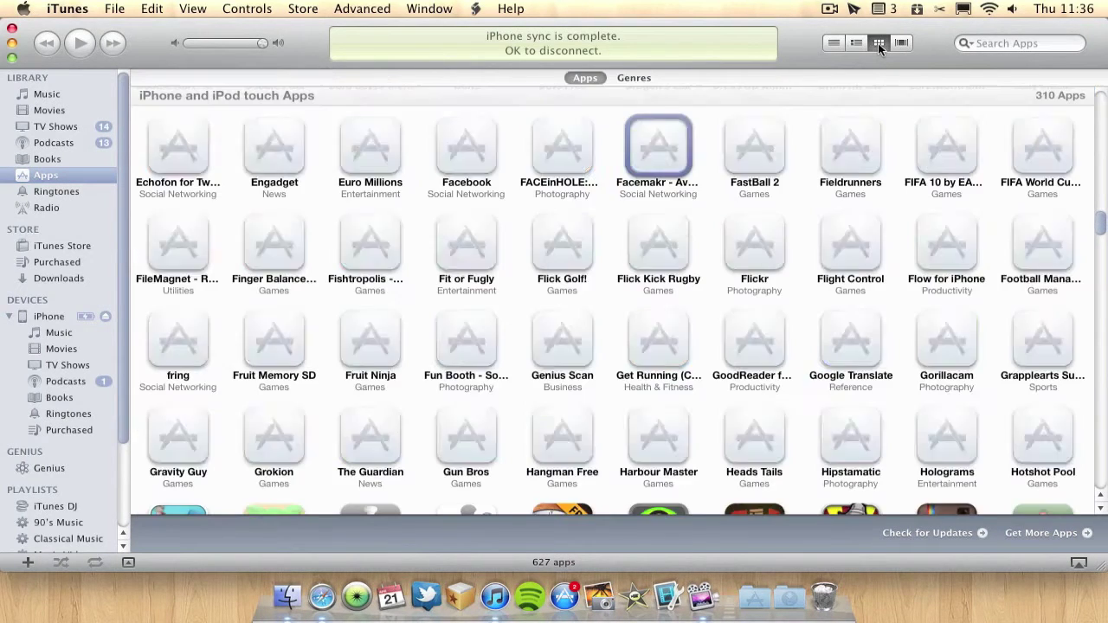
pyautogui.click(855, 45)
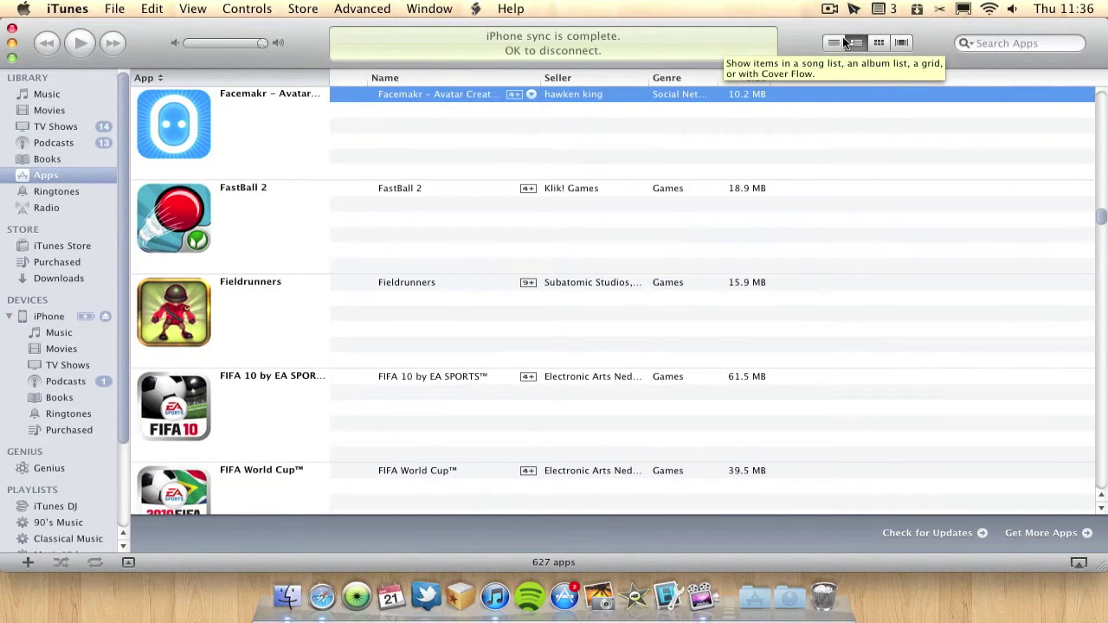
pyautogui.click(842, 42)
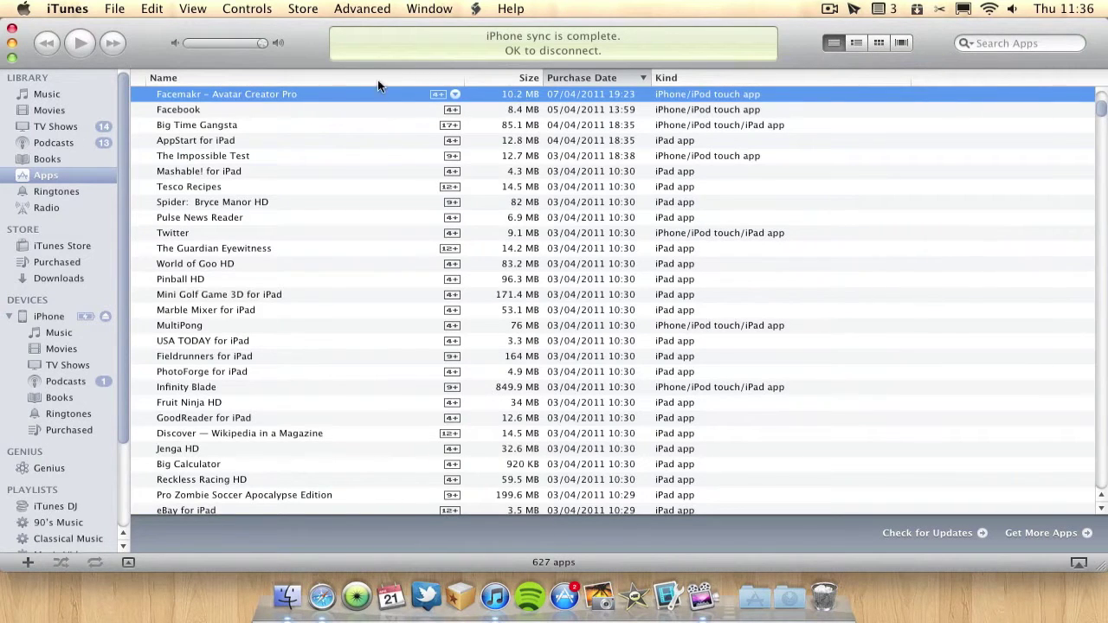
pyautogui.rightClick(577, 79)
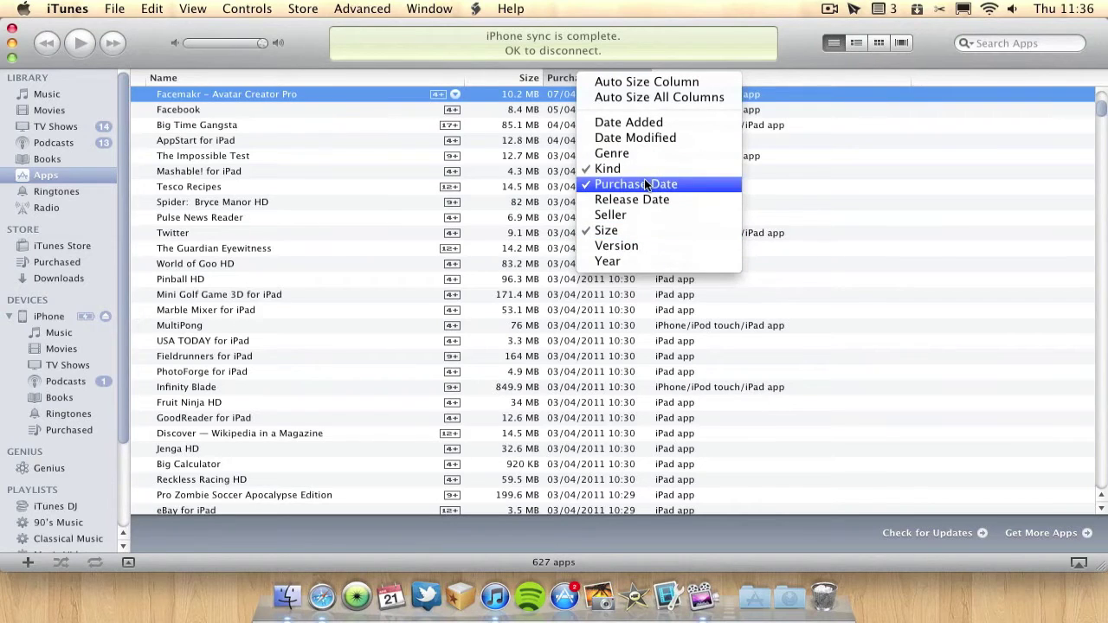
pyautogui.click(896, 136)
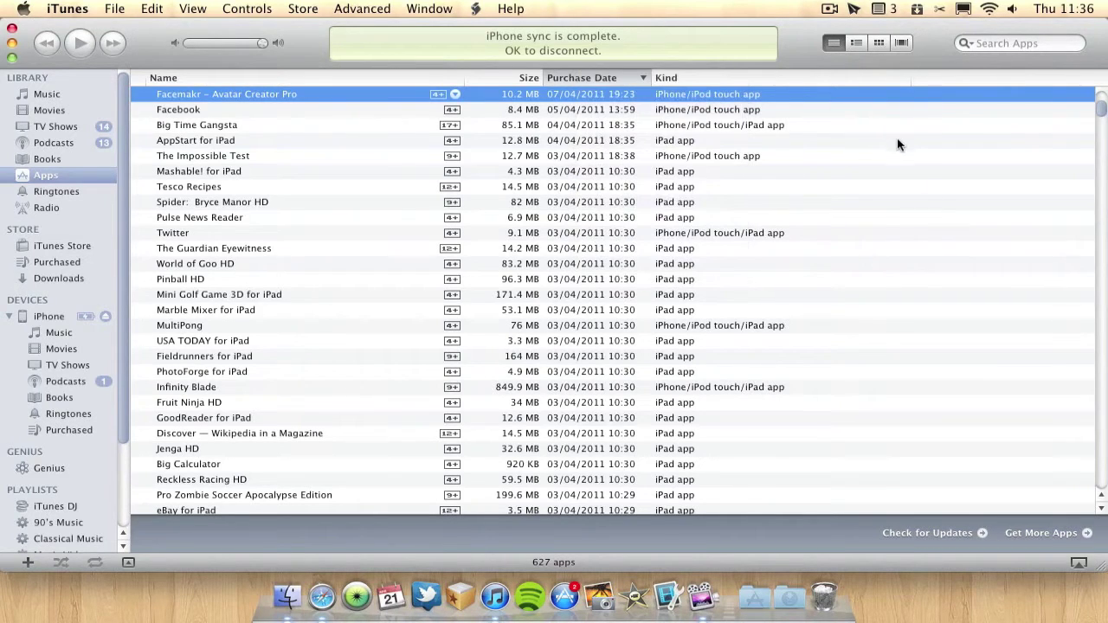
# Sort the apps library by kind, widening the Purchase Date column and narrowing the Kind column
pyautogui.click(671, 77)
pyautogui.moveTo(650, 77); pyautogui.dragTo(684, 77)
pyautogui.moveTo(944, 77); pyautogui.dragTo(903, 76)
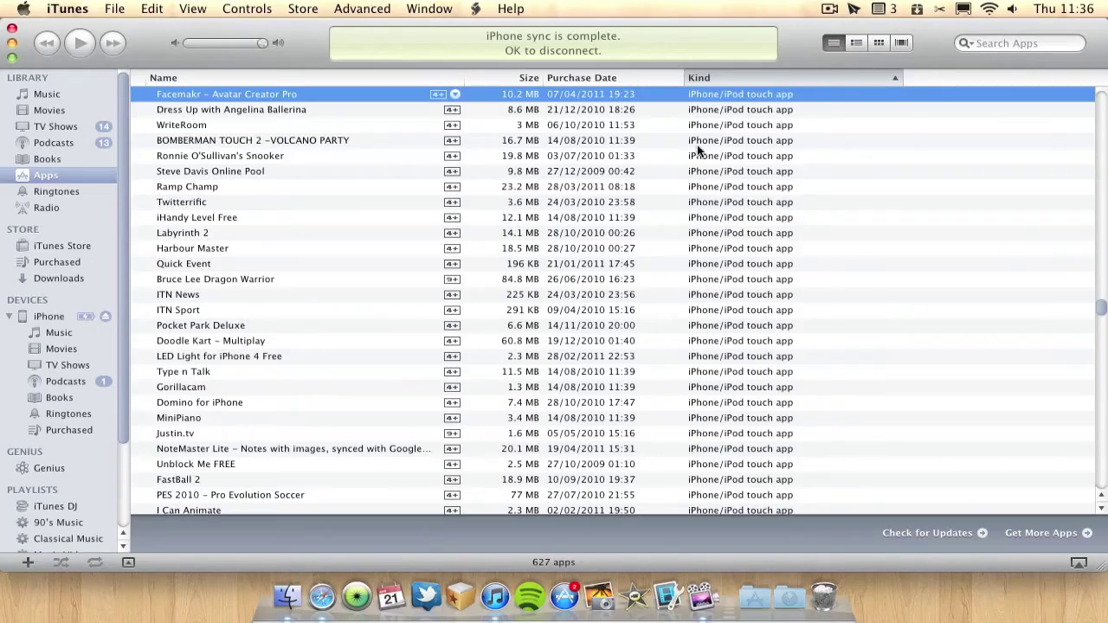
pyautogui.click(886, 139)
pyautogui.scroll(20, 745, 108)
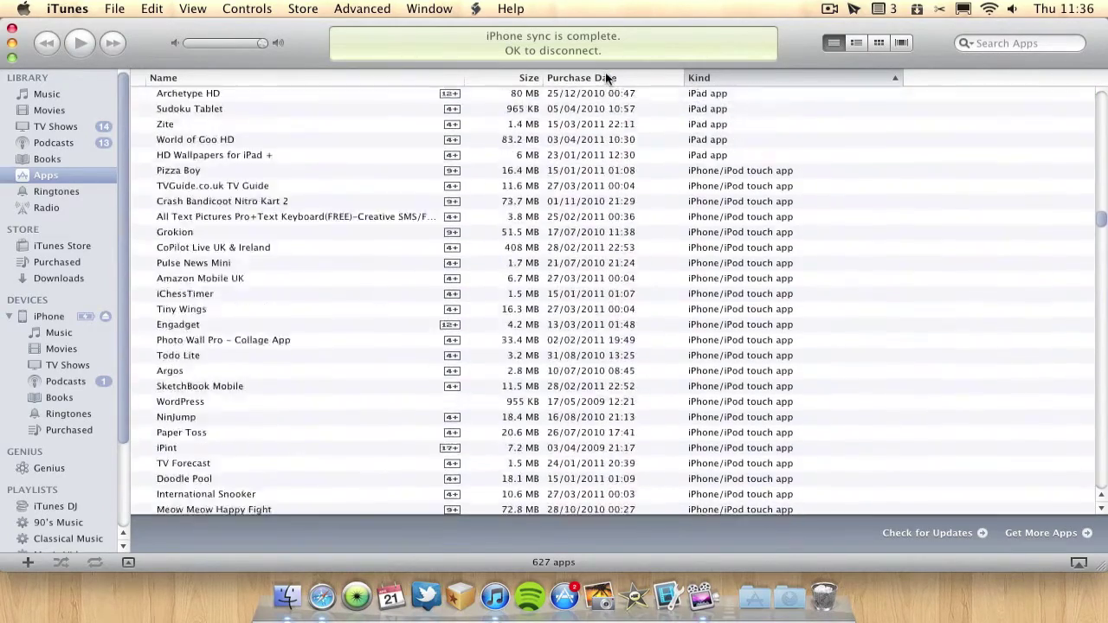
# Sort the apps library by purchase date with the newest first and look through the list
pyautogui.click(606, 77)
pyautogui.scroll(15, 605, 78)
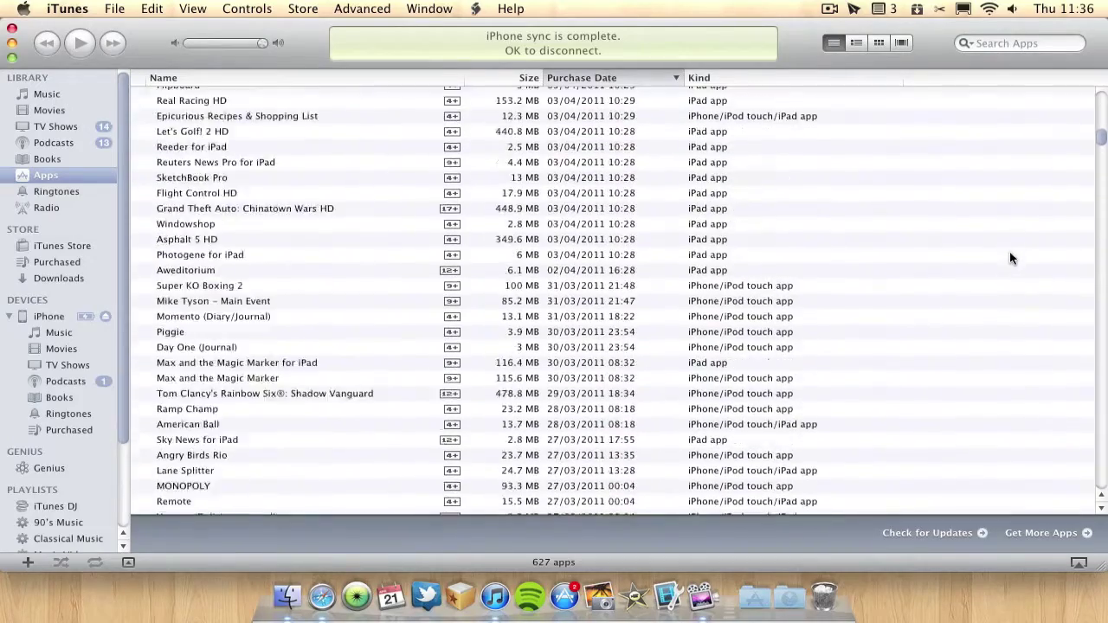
pyautogui.scroll(10, 1011, 258)
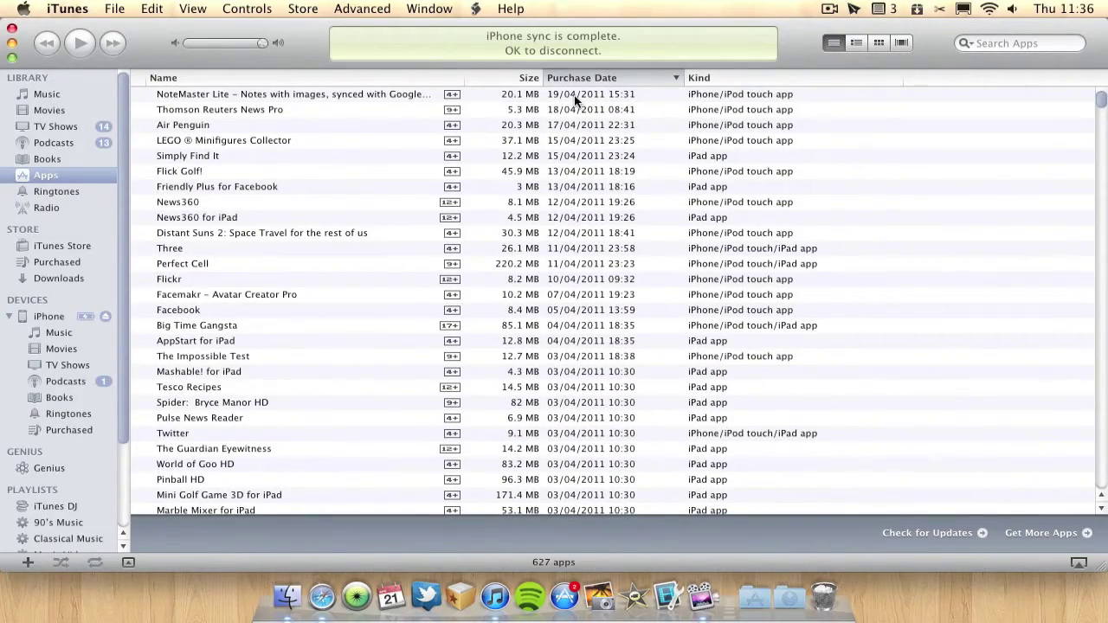
pyautogui.scroll(-20, 576, 102)
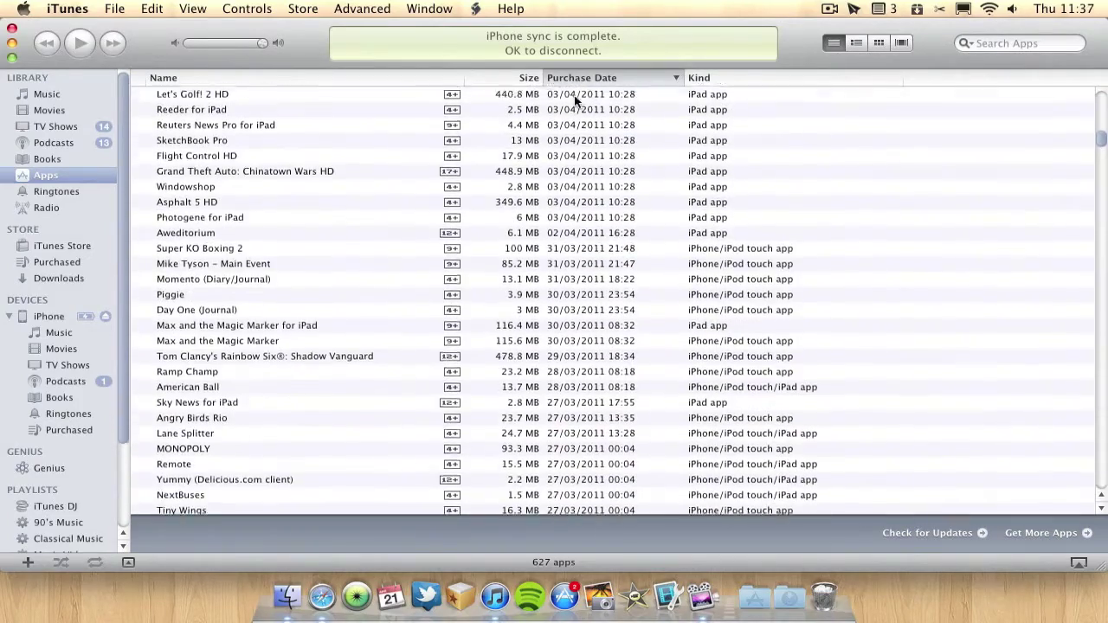
pyautogui.scroll(15, 575, 102)
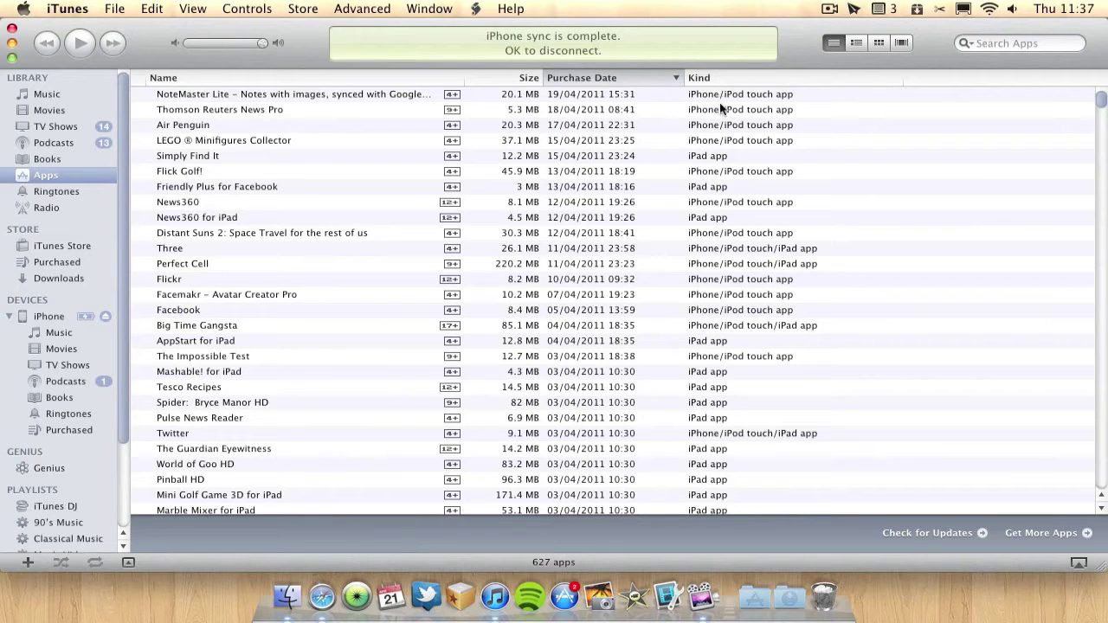
pyautogui.scroll(-1, 804, 153)
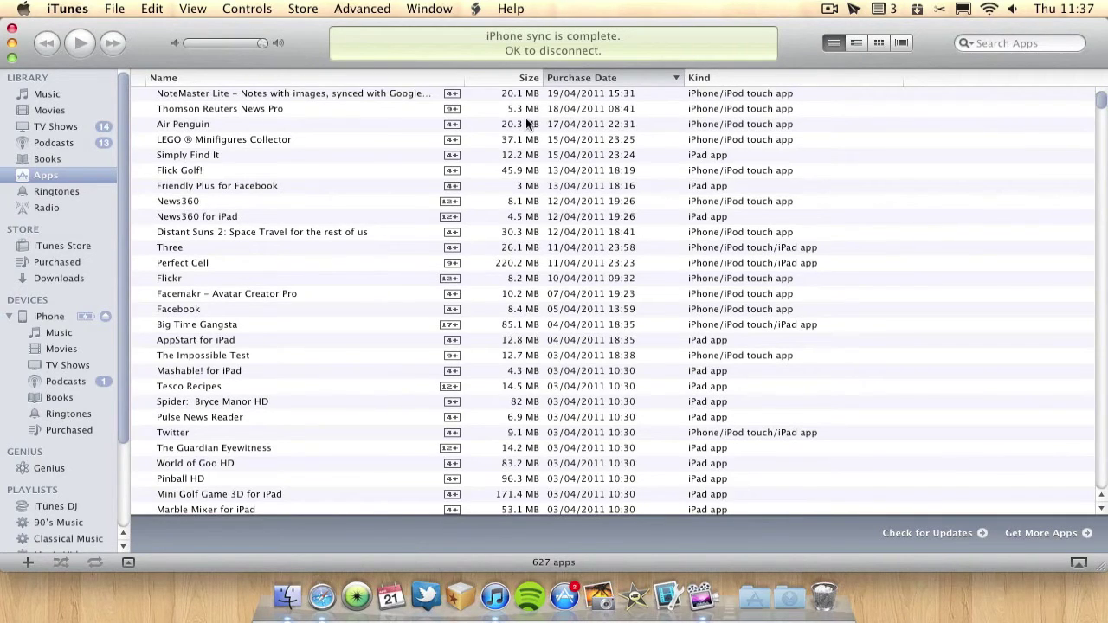
pyautogui.scroll(1, 523, 154)
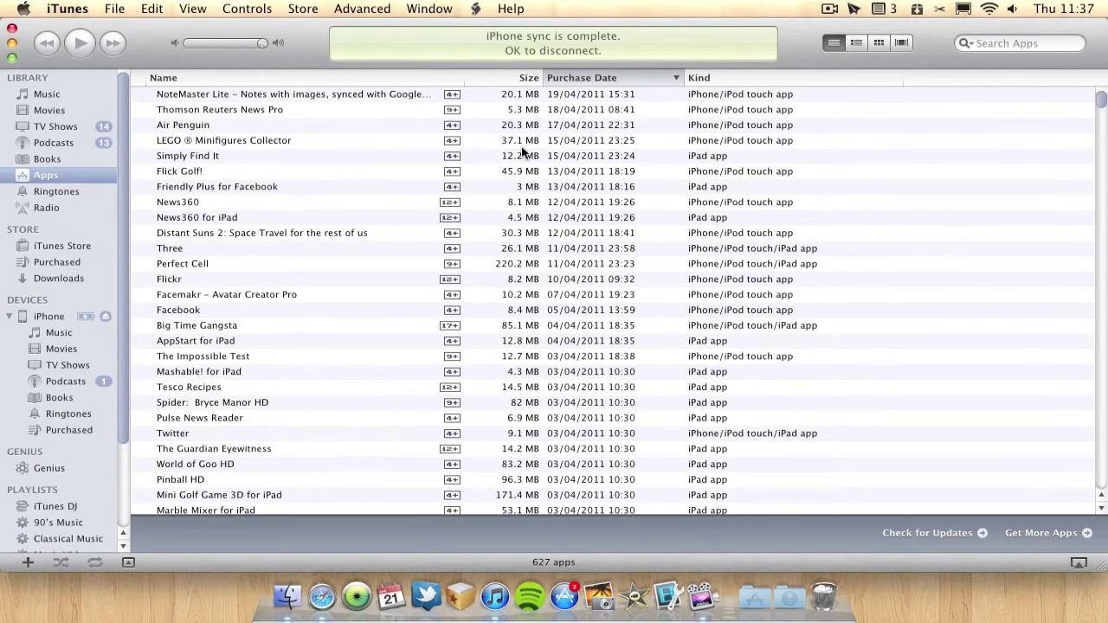
# Return to the iPhone's app sync settings, sort the app list by date and view the File Sharing section
pyautogui.click(48, 315)
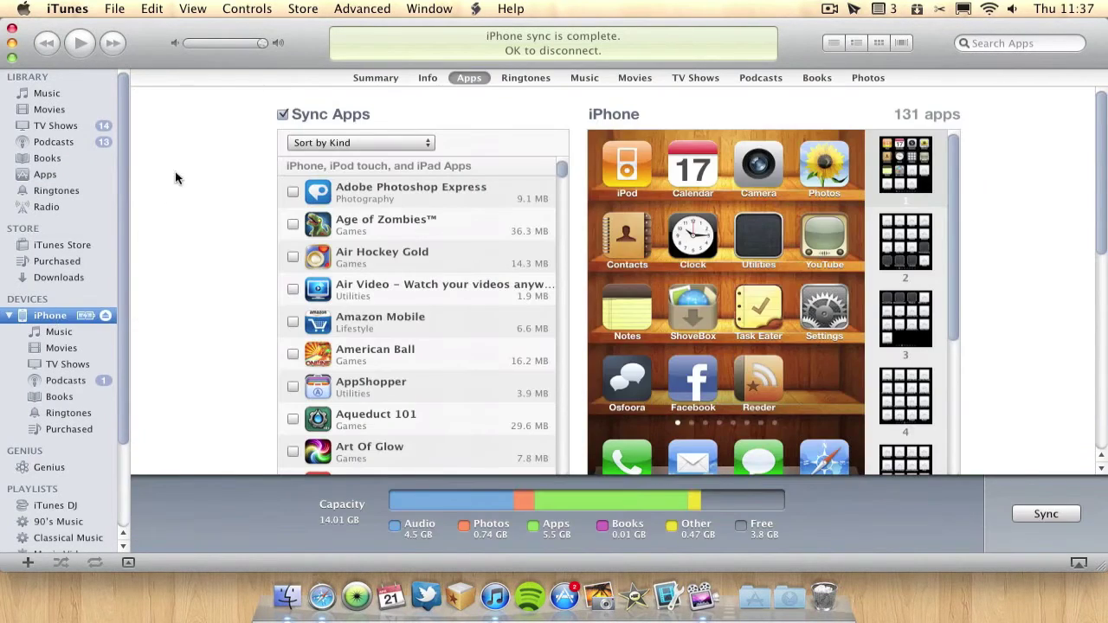
pyautogui.click(315, 143)
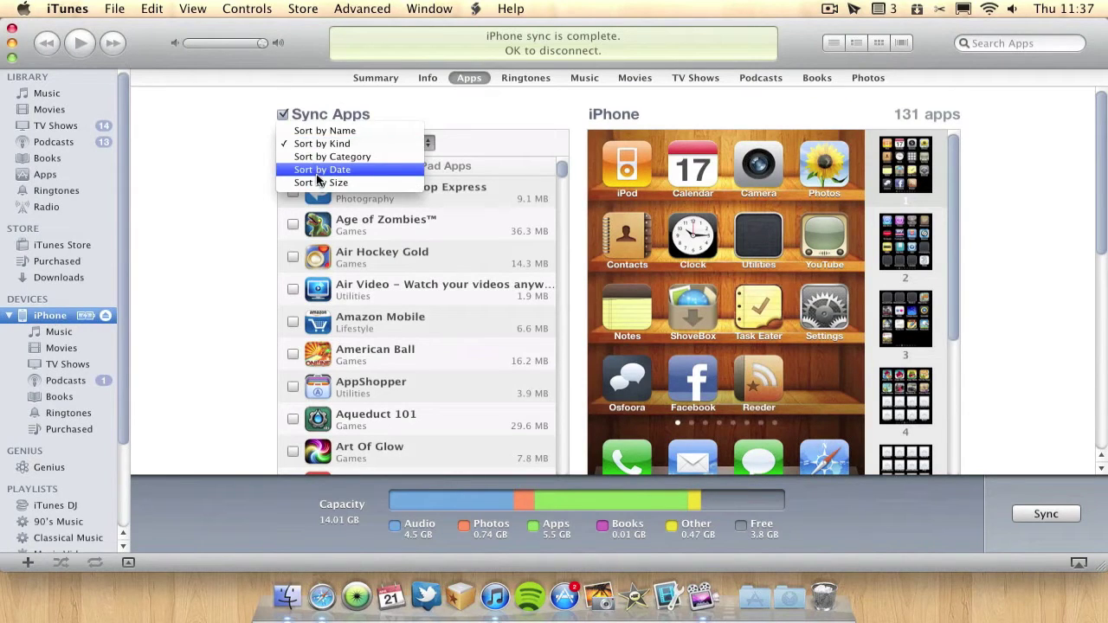
pyautogui.click(317, 173)
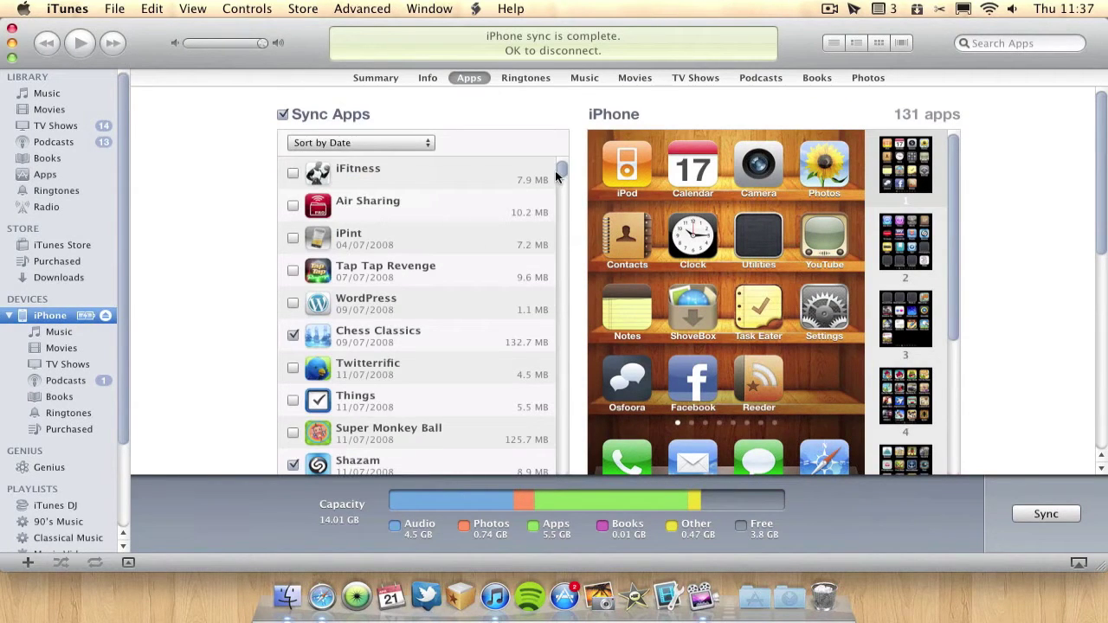
pyautogui.scroll(-20, 563, 227)
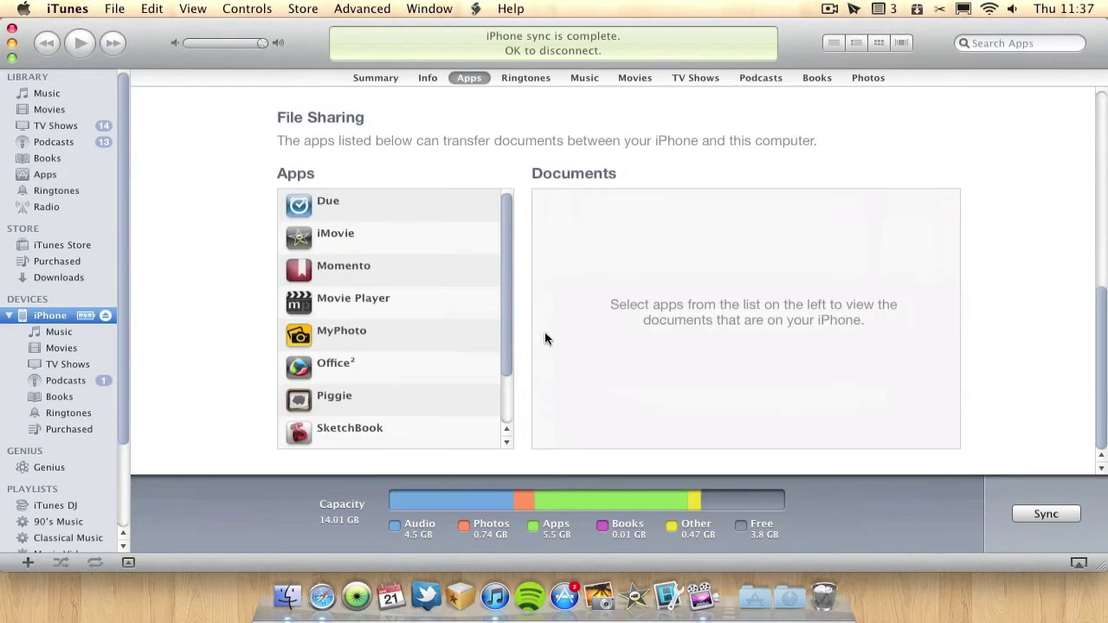
# Look back through the iPhone's date-sorted app list and its sync checkboxes above the File Sharing section
pyautogui.scroll(-2, 122, 222)
pyautogui.scroll(5, 198, 223)
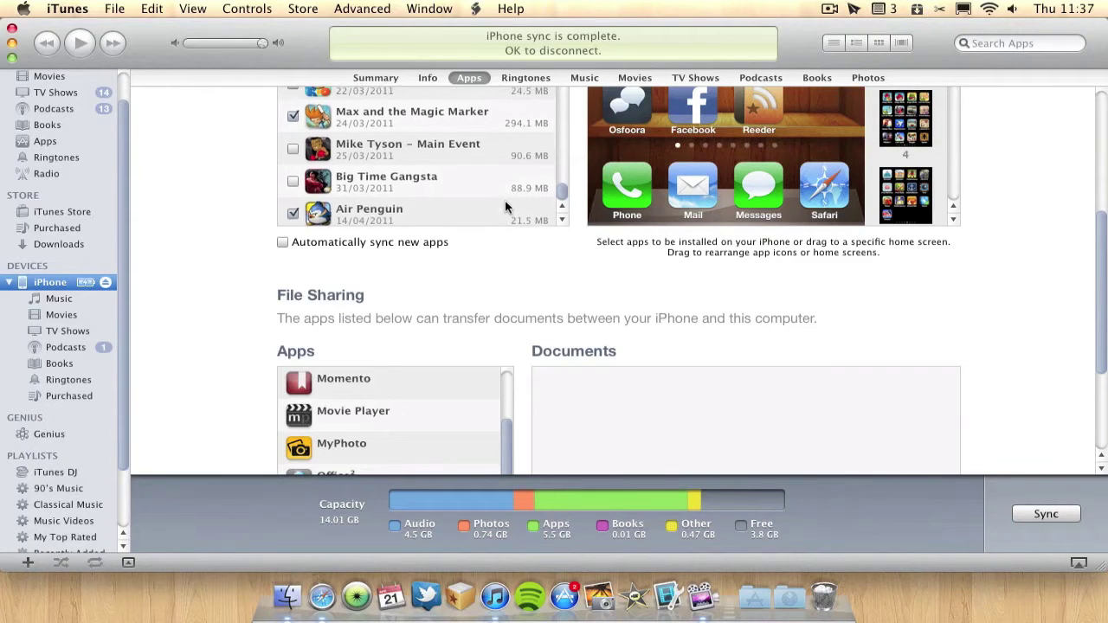
pyautogui.scroll(2, 506, 202)
pyautogui.scroll(-4, 505, 203)
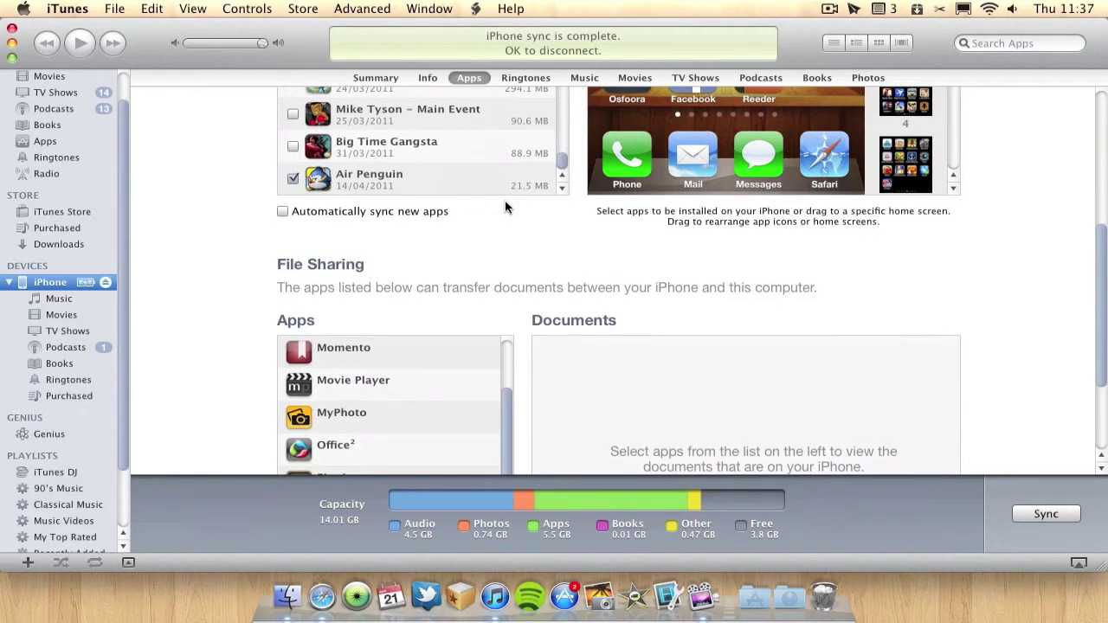
pyautogui.scroll(6, 506, 202)
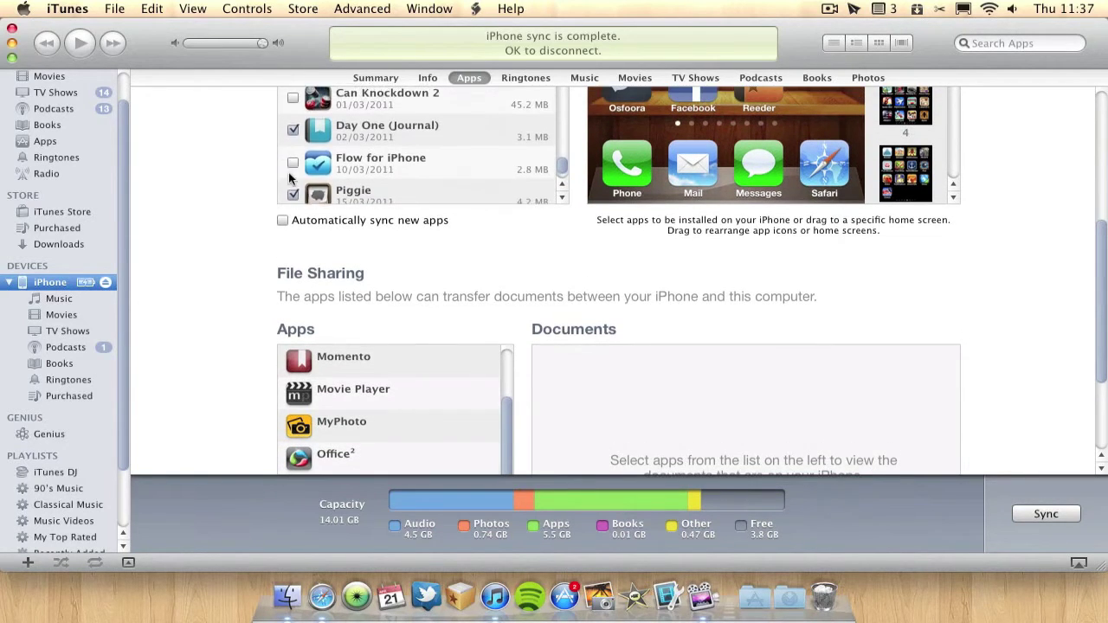
pyautogui.scroll(5, 355, 173)
pyautogui.scroll(8, 475, 183)
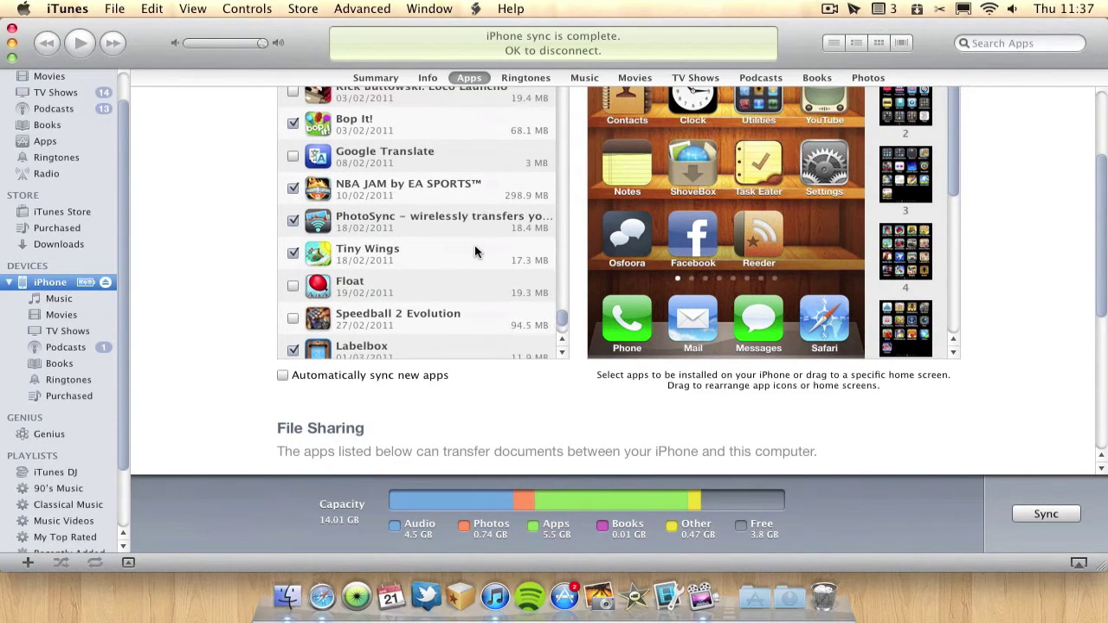
# From the apps library, copy the seven newest iPhone/iPod touch apps, from NoteMaster Lite through Distant Suns 2, to the iPhone, skipping the iPad apps
pyautogui.click(38, 142)
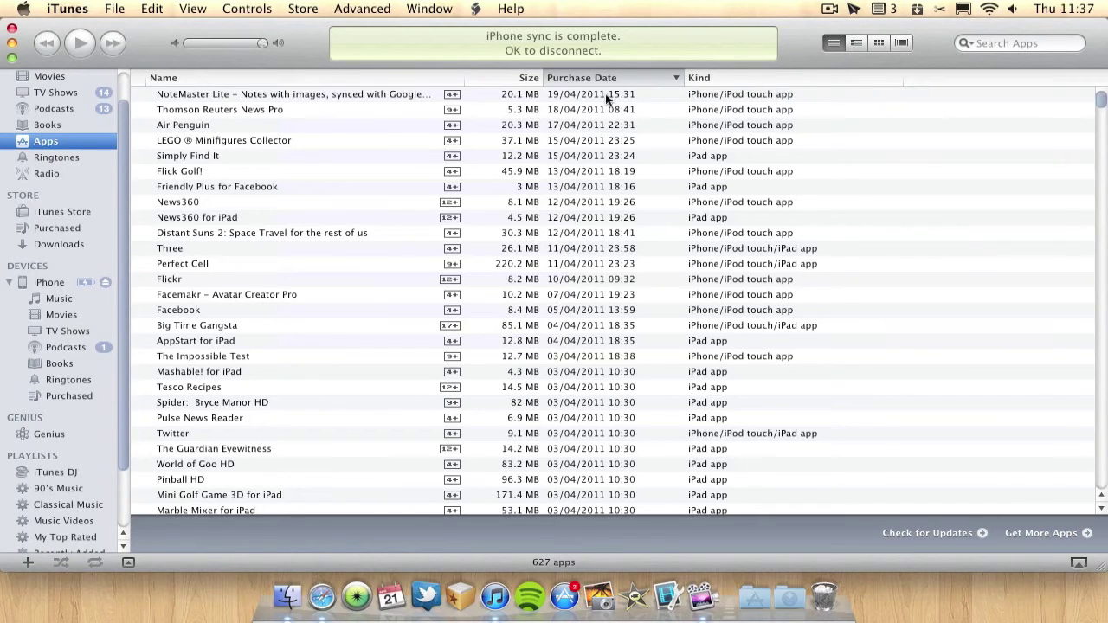
pyautogui.click(282, 91)
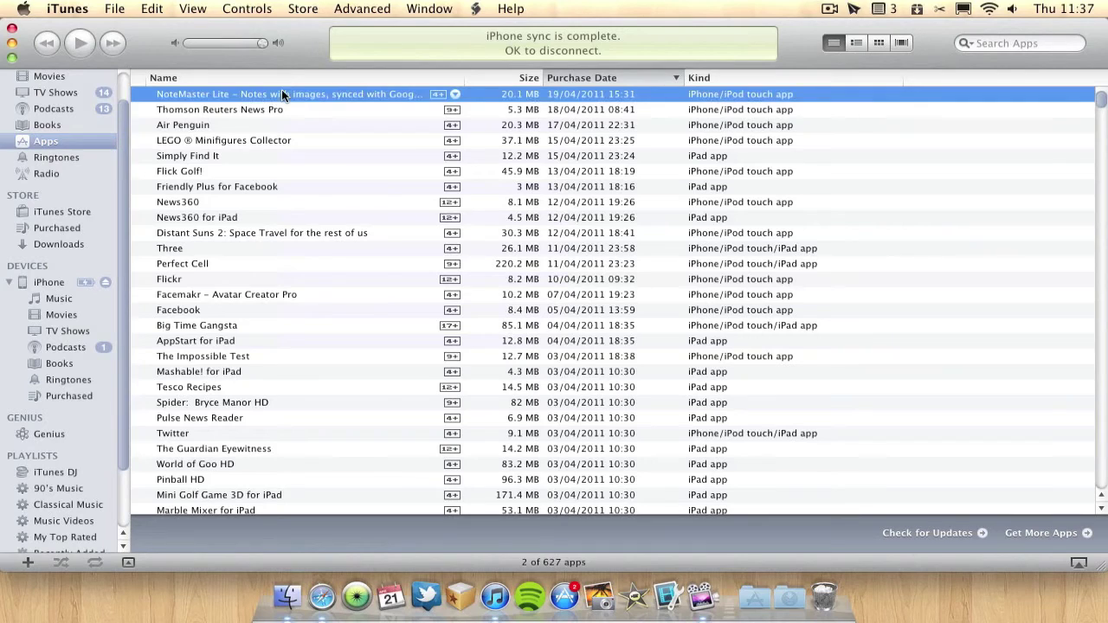
pyautogui.keyDown('shift'); pyautogui.click(699, 110); pyautogui.keyUp('shift')
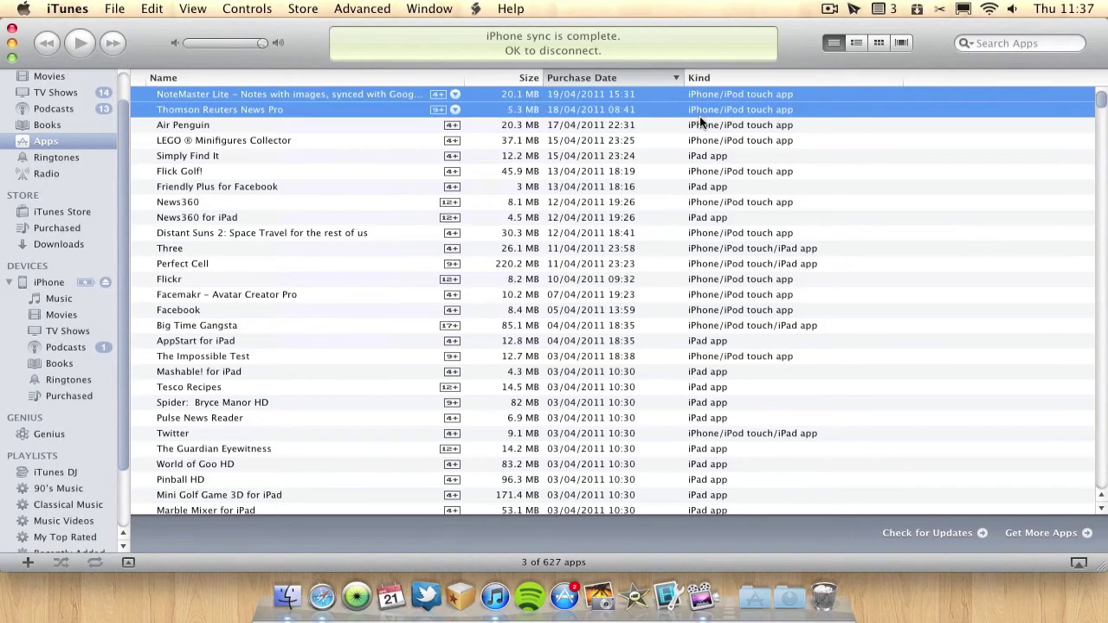
pyautogui.keyDown('shift'); pyautogui.click(701, 125); pyautogui.keyUp('shift')
pyautogui.keyDown('shift'); pyautogui.click(710, 140); pyautogui.keyUp('shift')
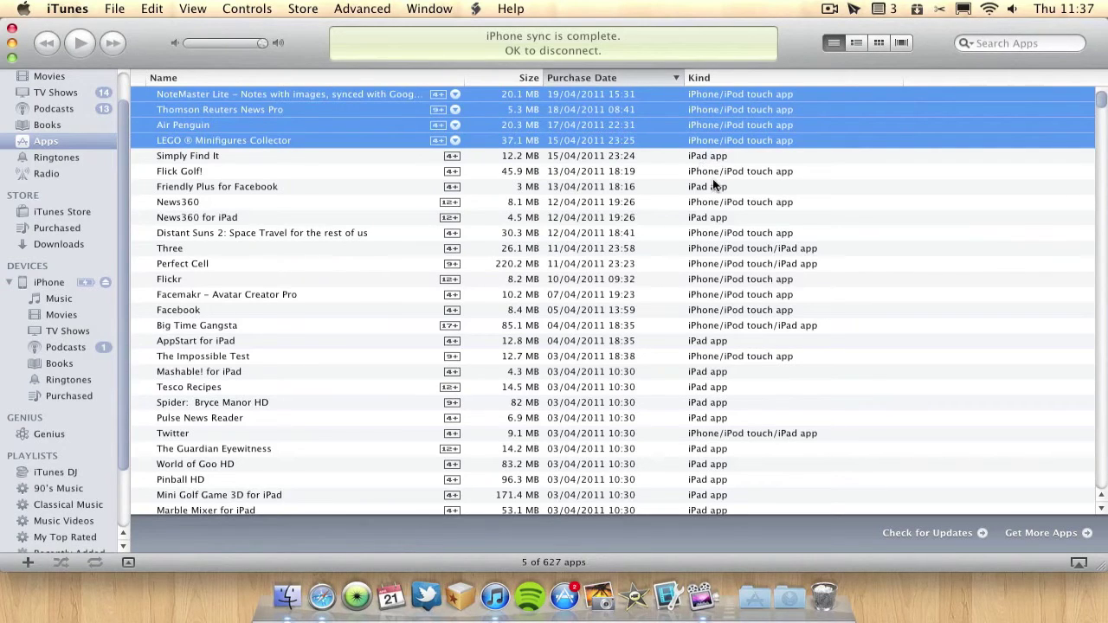
pyautogui.keyDown('super'); pyautogui.click(719, 171); pyautogui.keyUp('super')
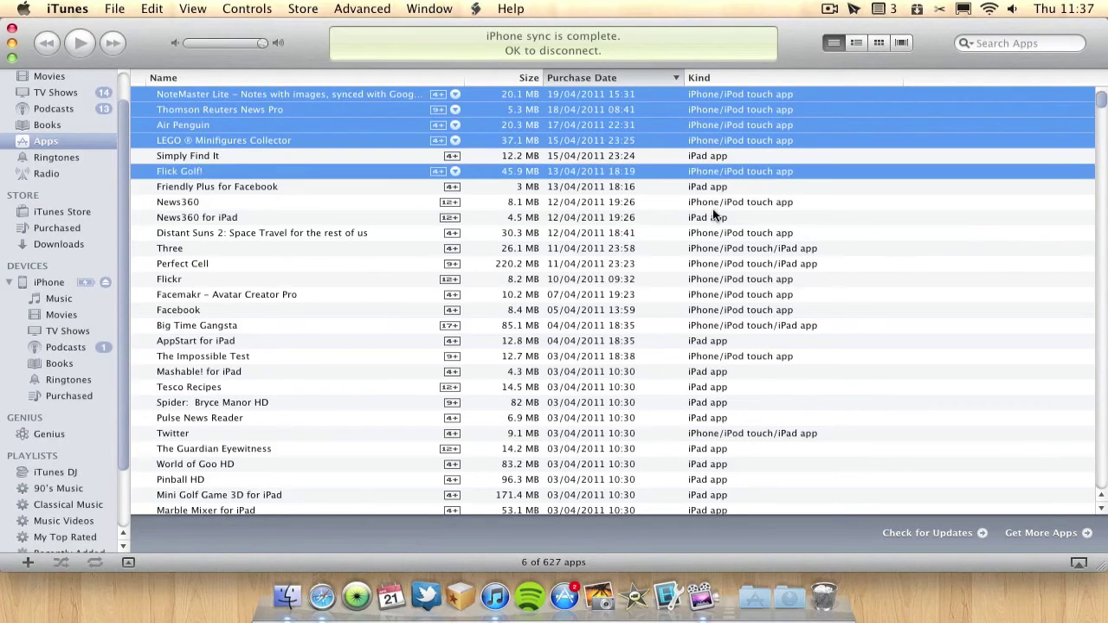
pyautogui.keyDown('super'); pyautogui.click(711, 202); pyautogui.keyUp('super')
pyautogui.keyDown('super'); pyautogui.click(709, 233); pyautogui.keyUp('super')
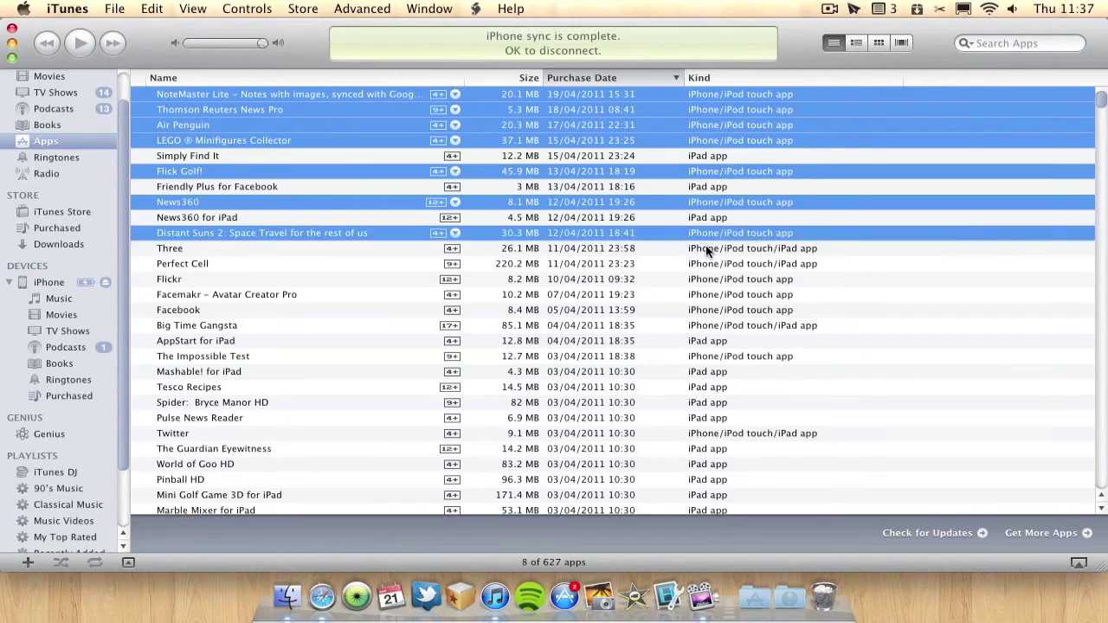
pyautogui.moveTo(345, 130); pyautogui.dragTo(40, 320)
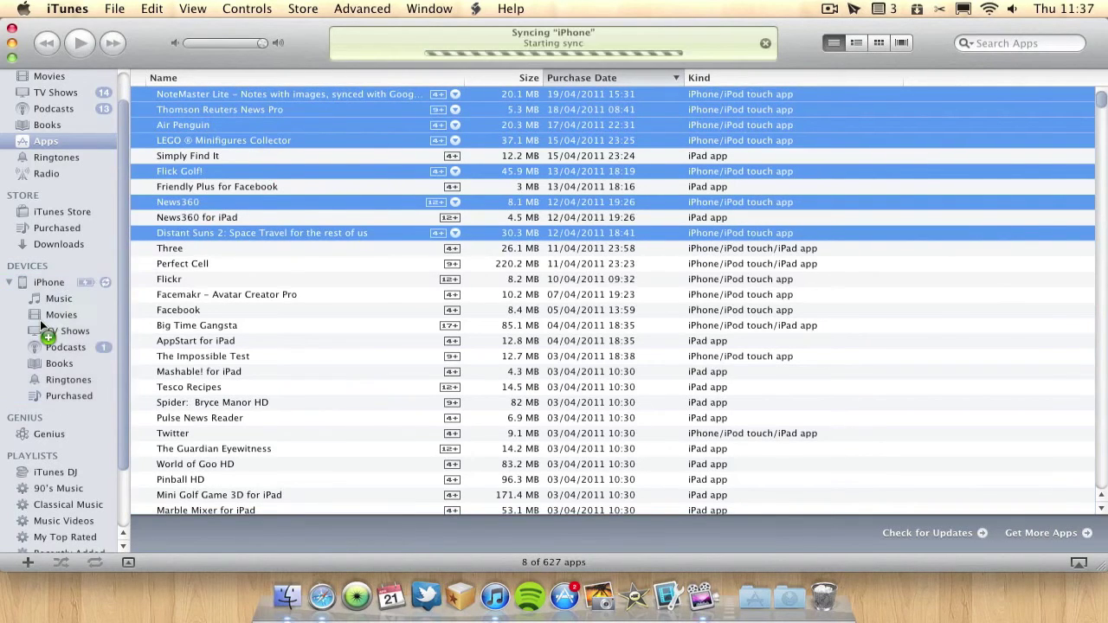